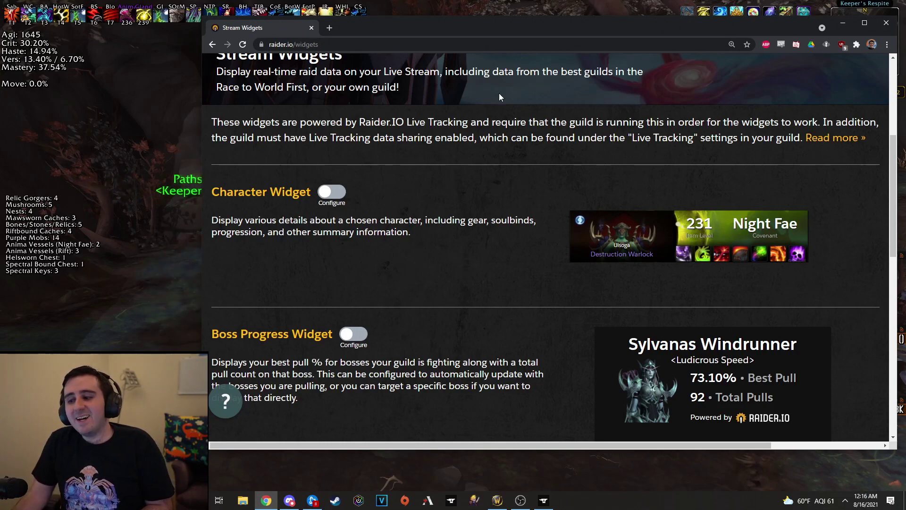
- Enable the Boss Progress Widget so its guild, difficulty and encounter settings appear with Mythic preselected
left_click_drag(507, 35, 531, 23)
scroll(527, 159, "down", 3)
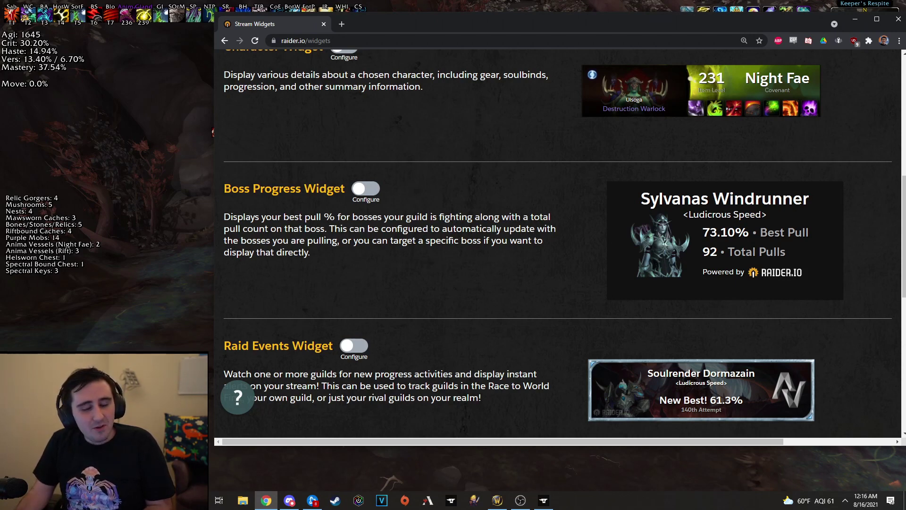
key("alt+Tab")
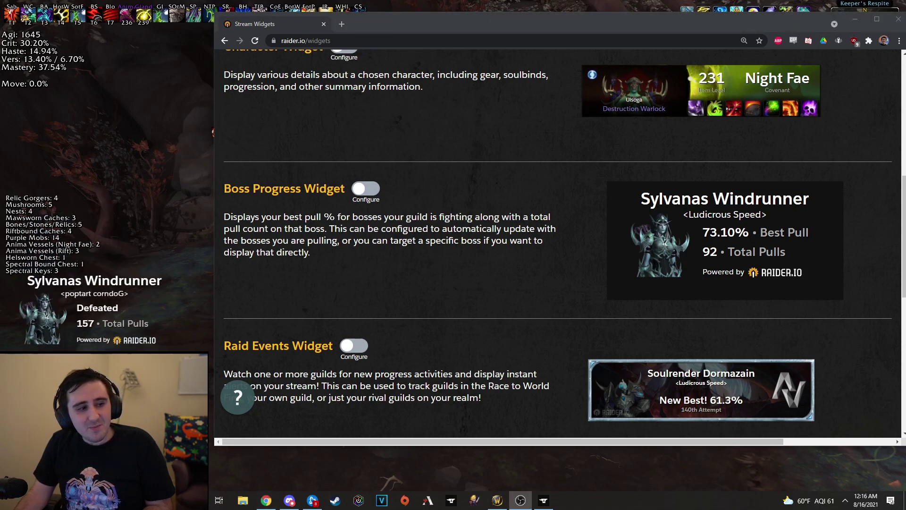
left_click(366, 188)
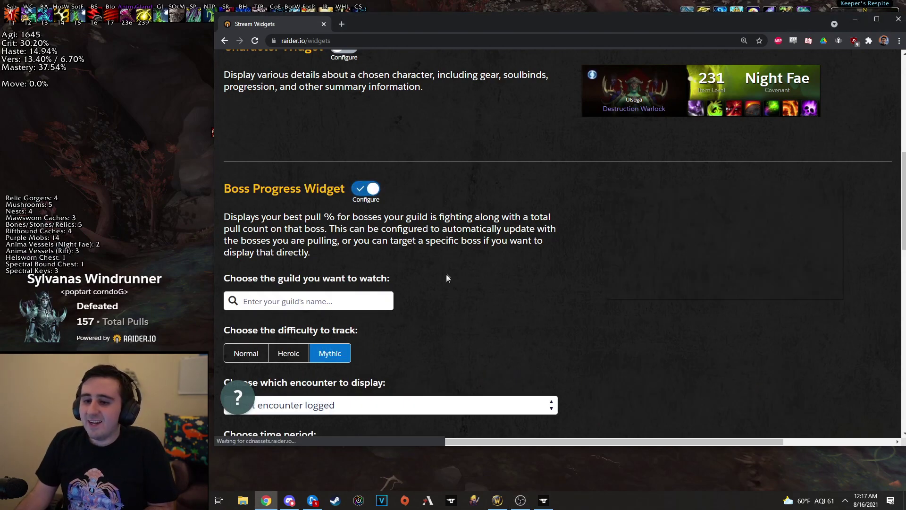
- Search for and select the guild poptart corndoG on US Tichondrius
scroll(343, 201, "down", 2)
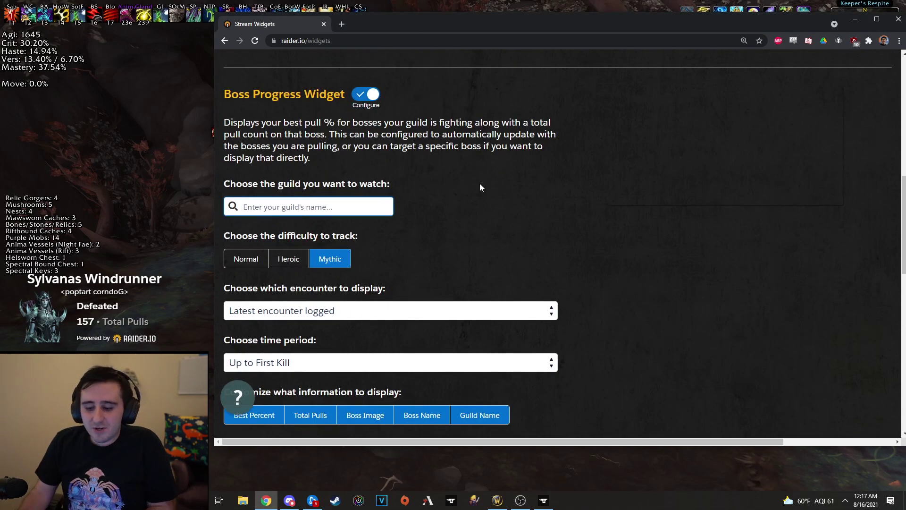
type("poptart corndog")
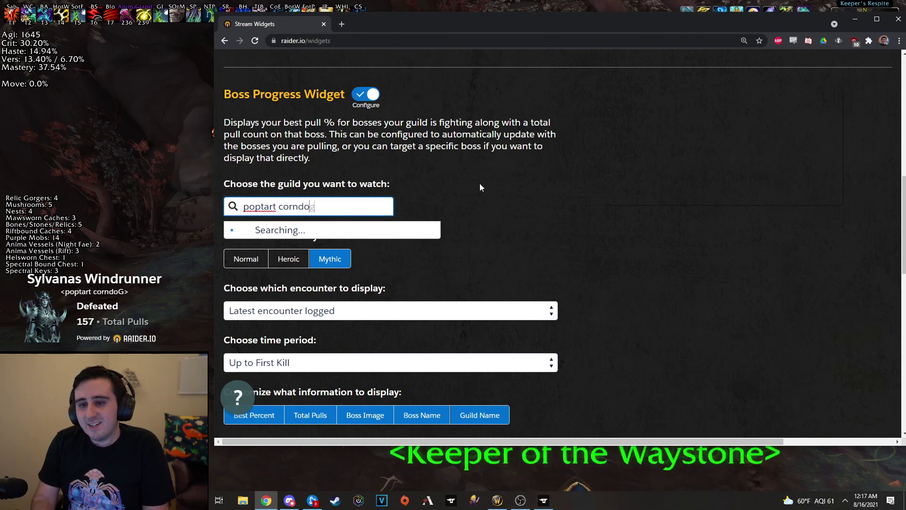
key("Return")
scroll(486, 203, "down", 1)
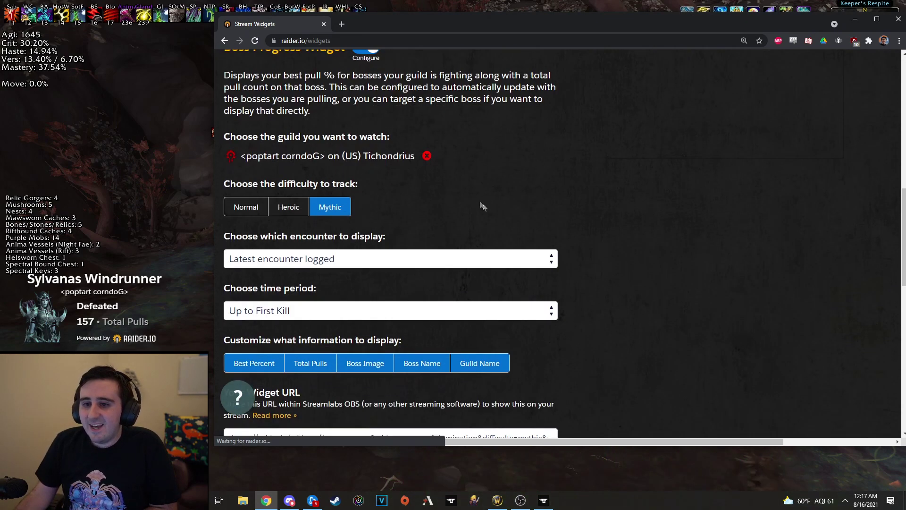
scroll(412, 214, "down", 1)
- Keep the encounter on Latest and set the time period to Up to First Kill
left_click(406, 211)
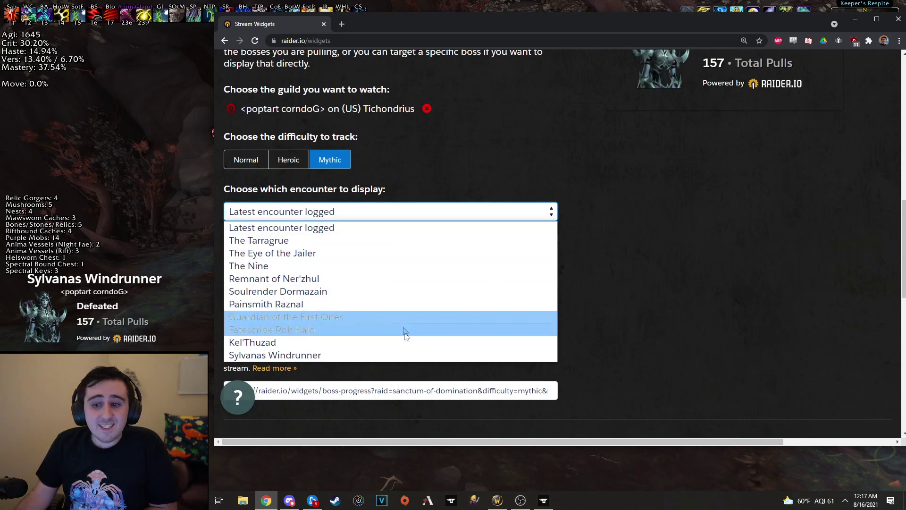
left_click(414, 227)
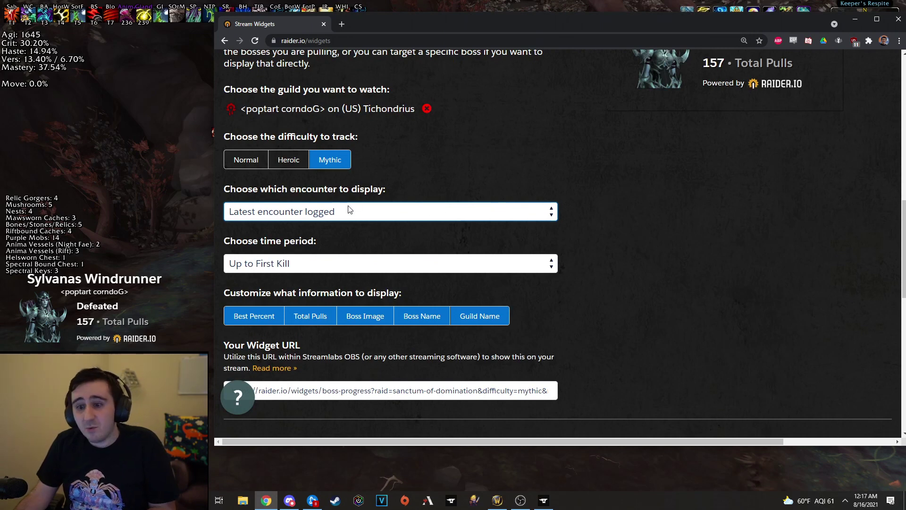
scroll(378, 236, "down", 1)
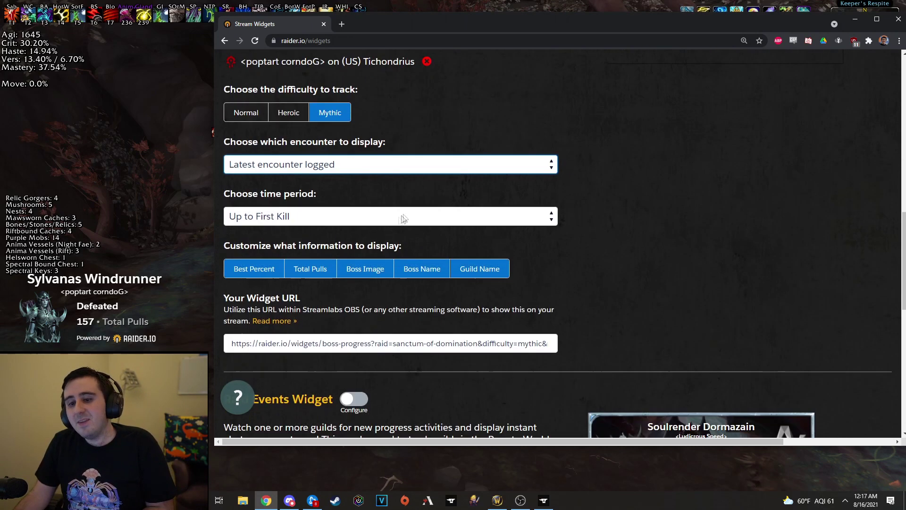
left_click(281, 214)
left_click(293, 243)
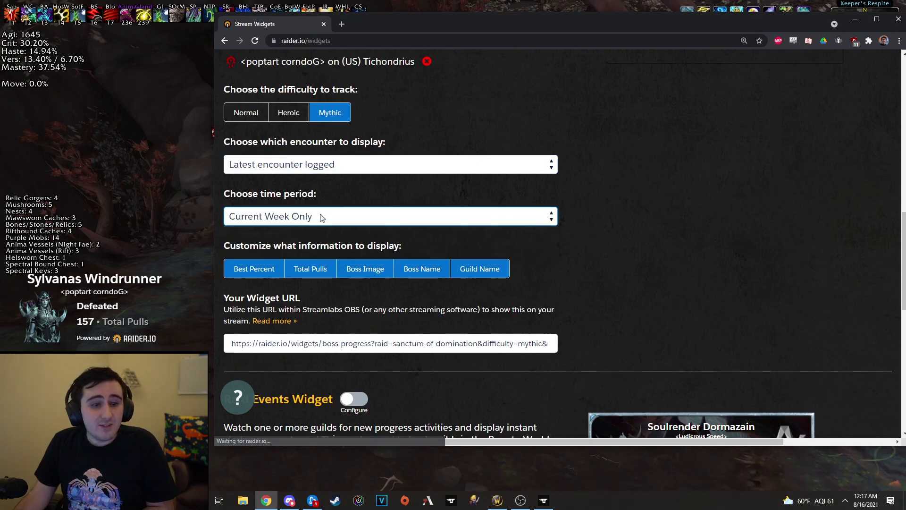
left_click(317, 219)
left_click(458, 235)
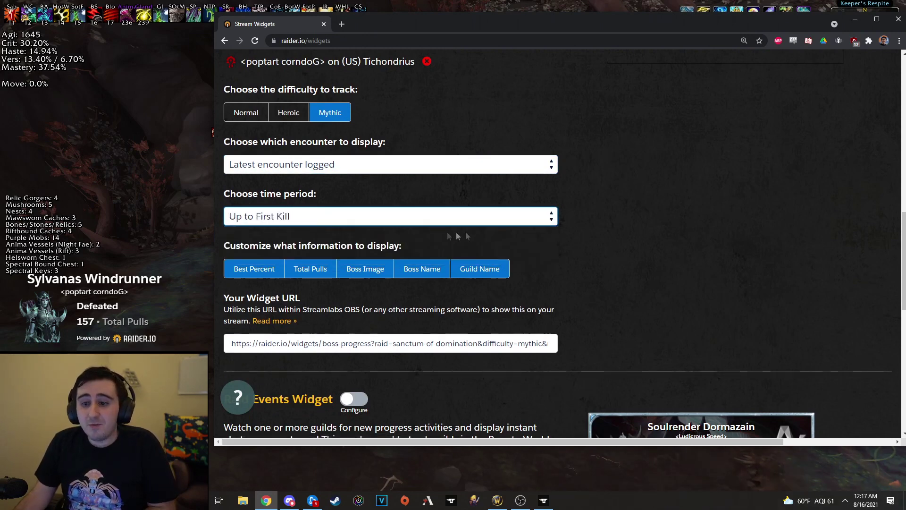
- Hide the Best Percent and Boss Image fields, then select the widget URL
left_click(250, 265)
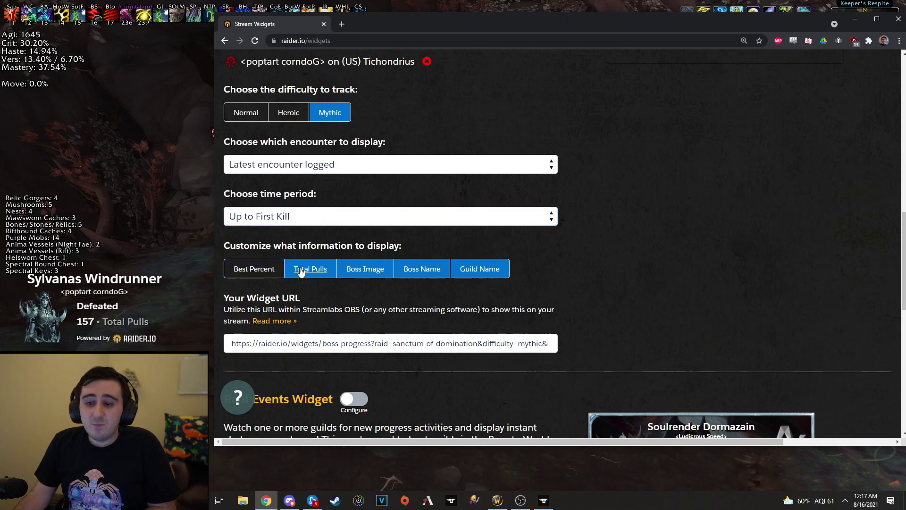
left_click(359, 270)
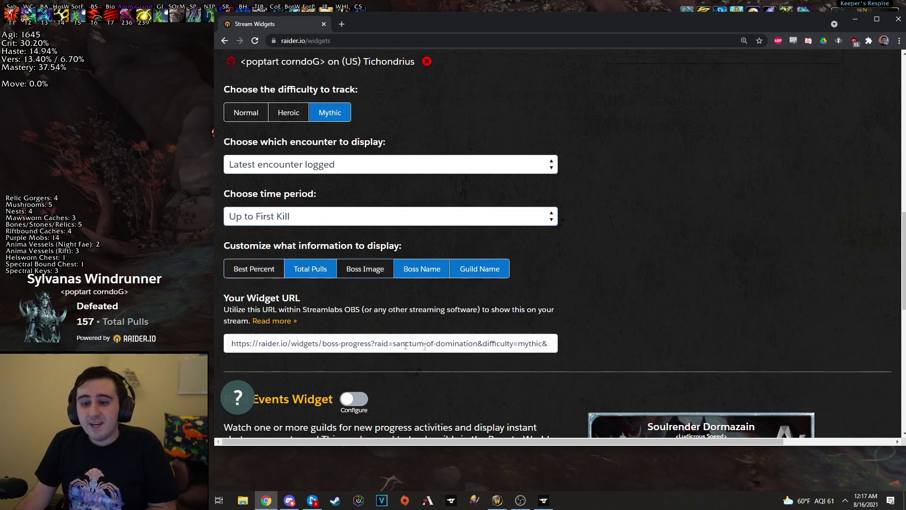
left_click(378, 342)
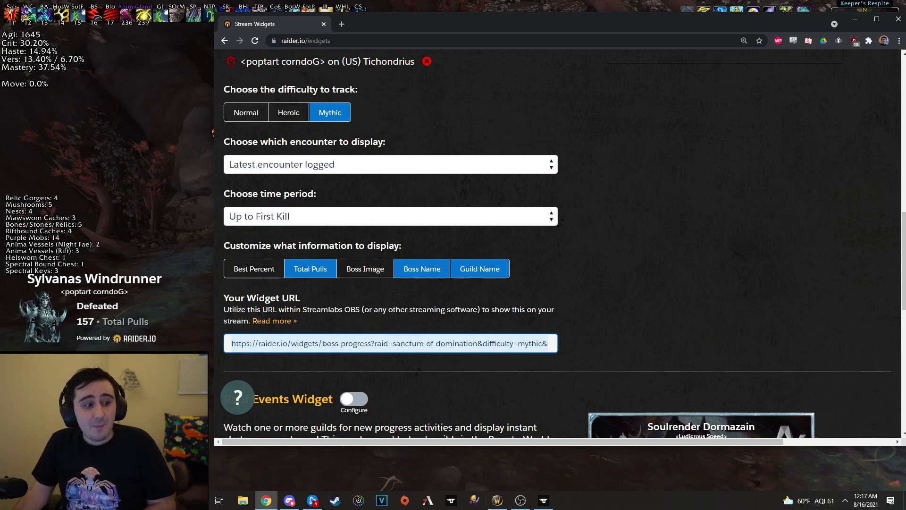
- Take the Boss Progress widget URL from its field
left_click(448, 338)
key("End")
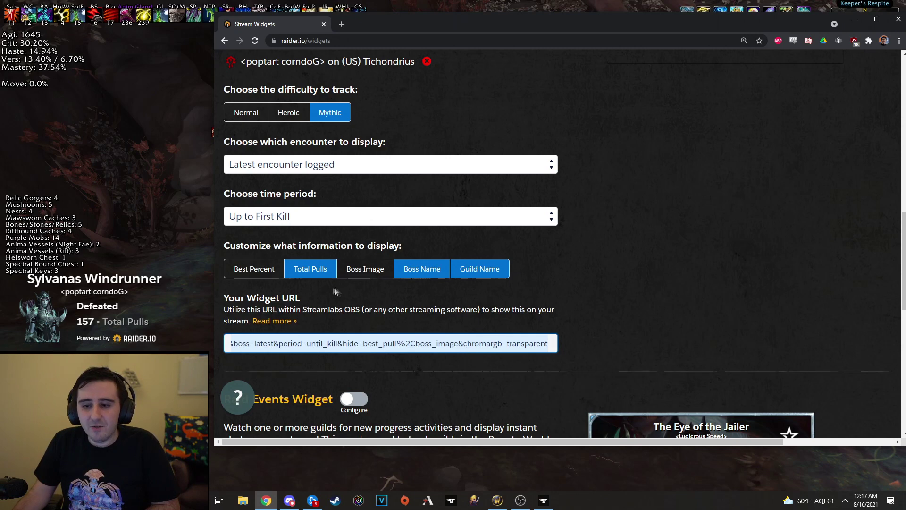
left_click_drag(472, 340, 341, 345)
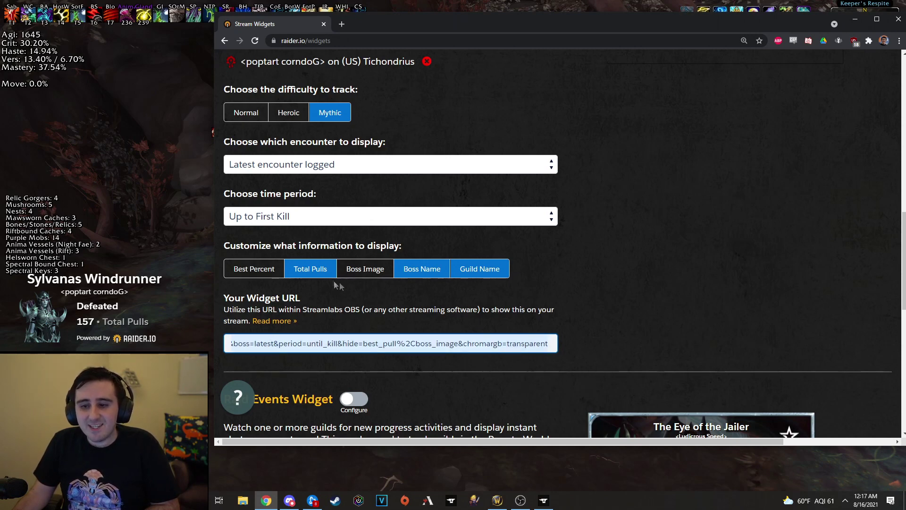
- Turn Boss Image and Best Percent back on and check the overlay in the streaming software
left_click(367, 268)
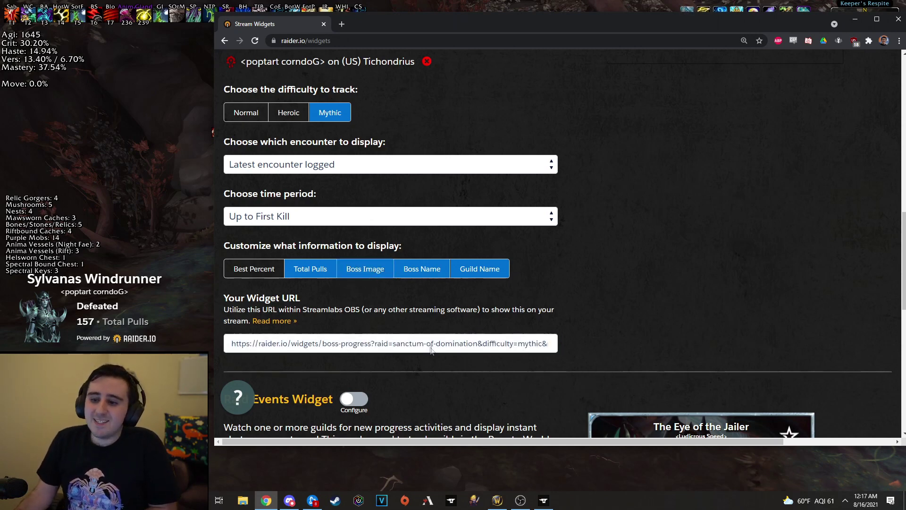
left_click(266, 272)
scroll(519, 242, "up", 1)
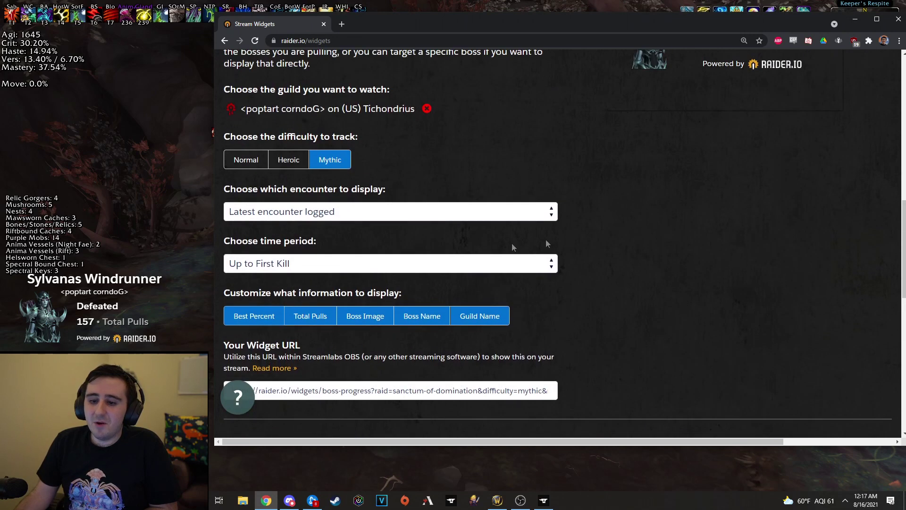
key("alt+Tab")
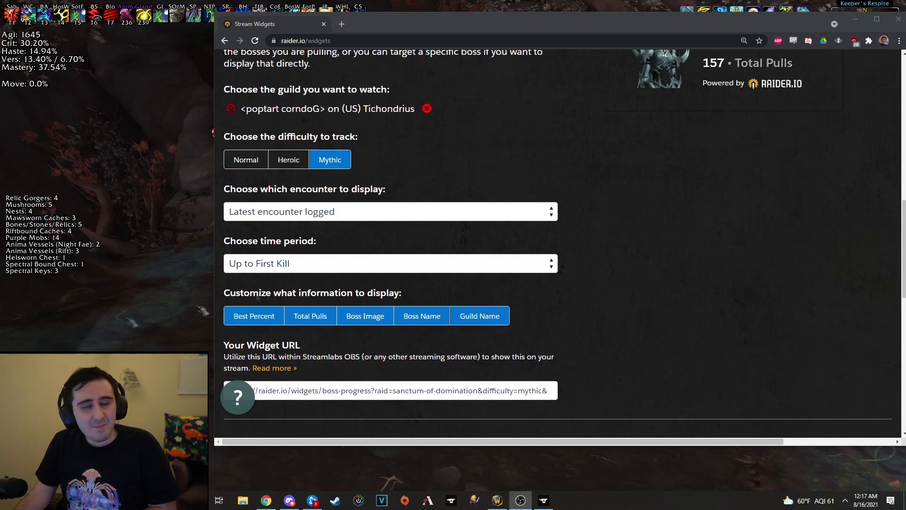
left_click(659, 256)
scroll(659, 256, "up", 5)
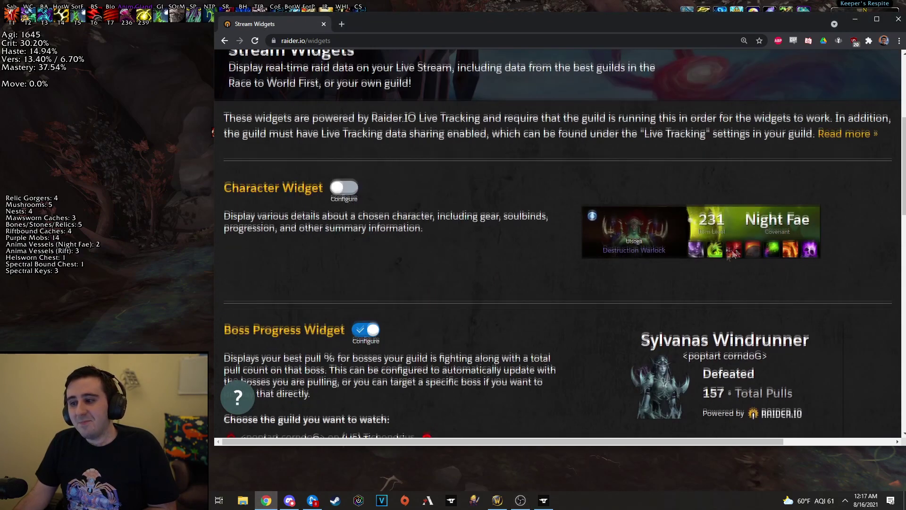
scroll(633, 278, "down", 1)
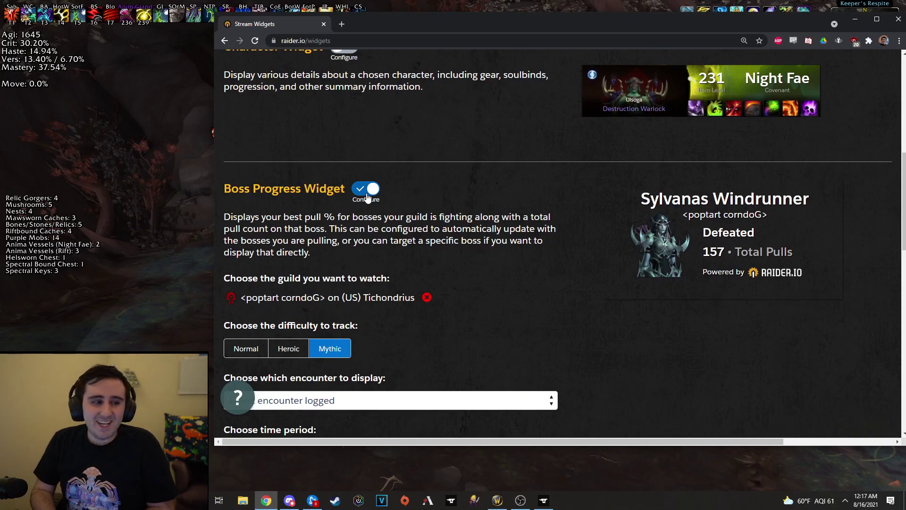
left_click(368, 197)
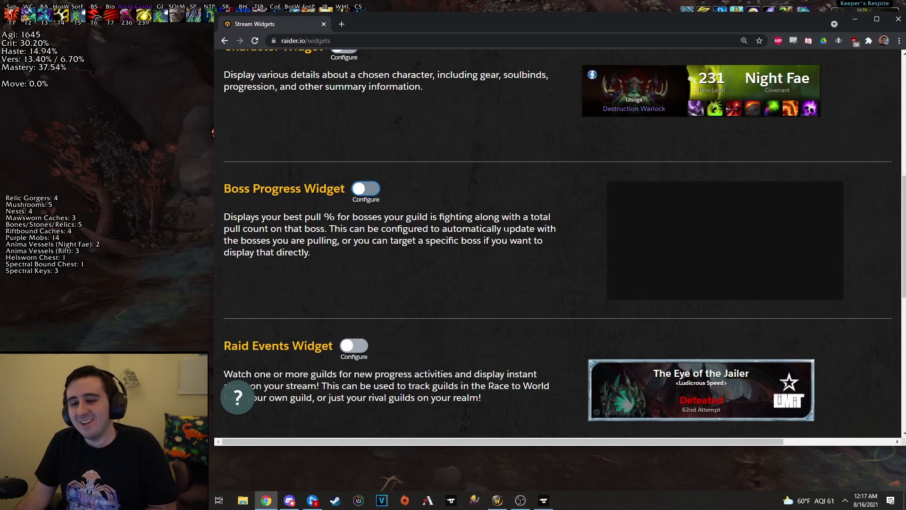
scroll(529, 226, "down", 1)
scroll(504, 235, "down", 1)
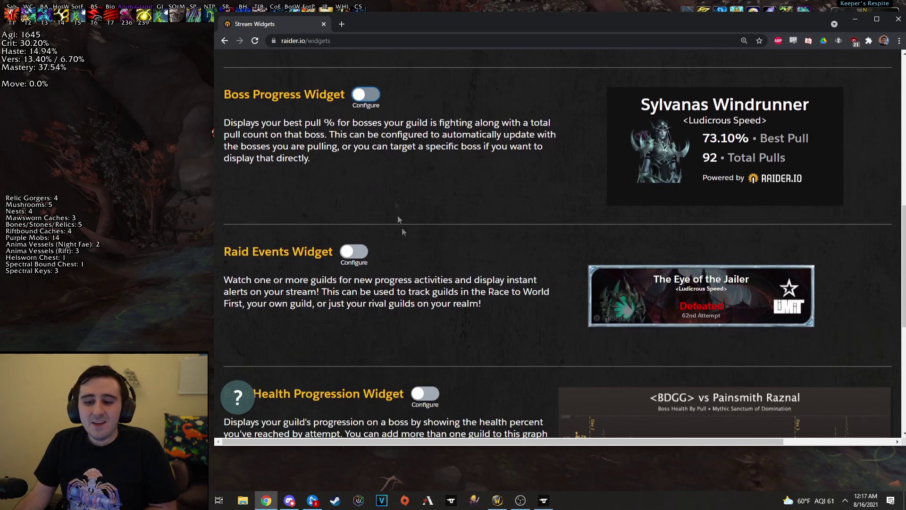
scroll(401, 228, "up", 4)
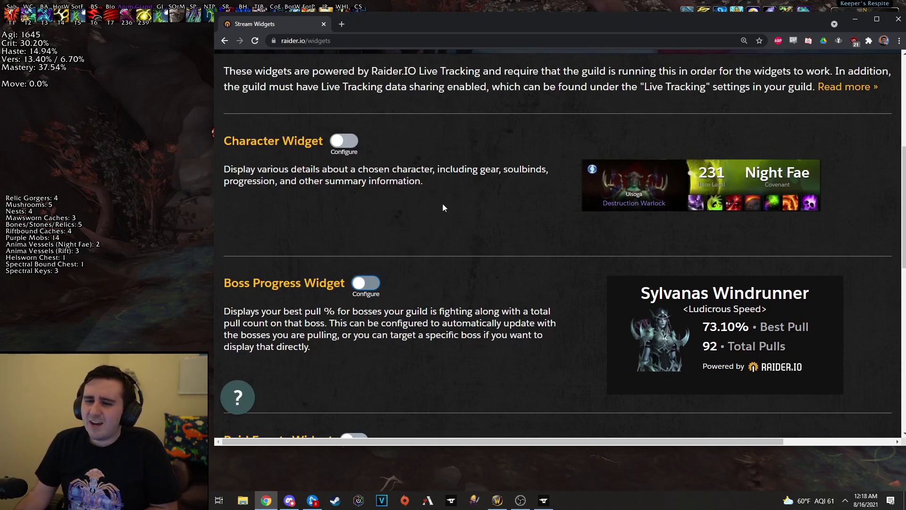
scroll(442, 207, "down", 6)
scroll(458, 208, "up", 6)
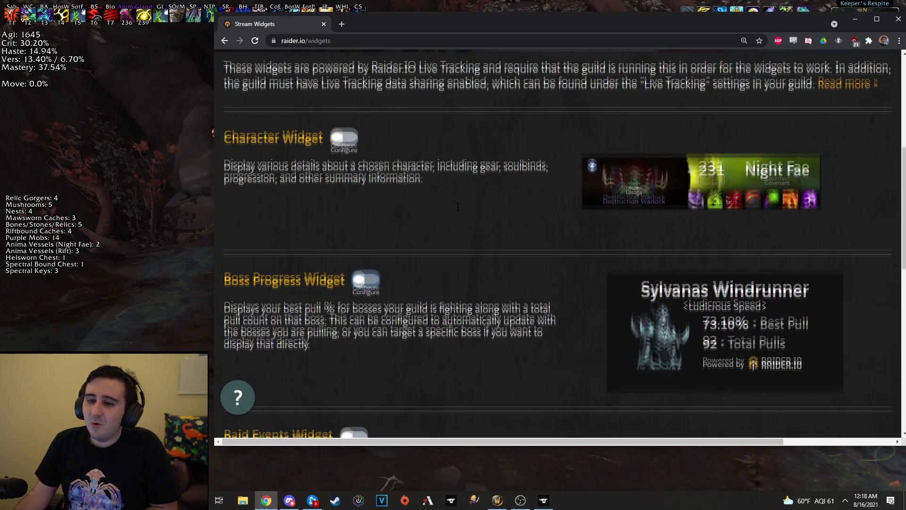
left_click(344, 141)
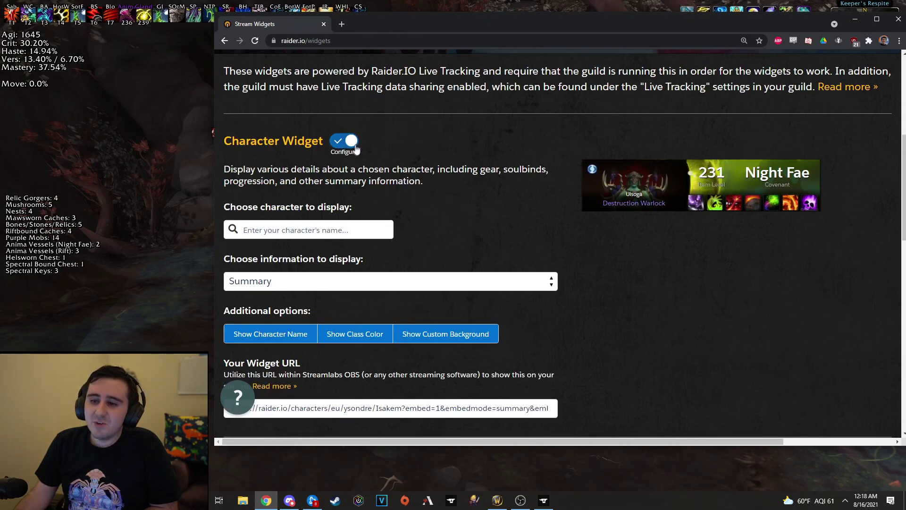
left_click(347, 141)
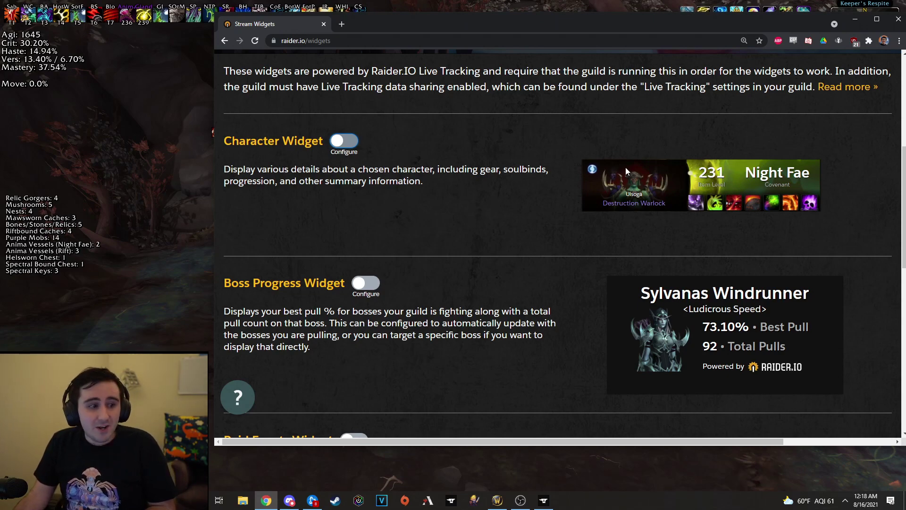
scroll(681, 177, "down", 6)
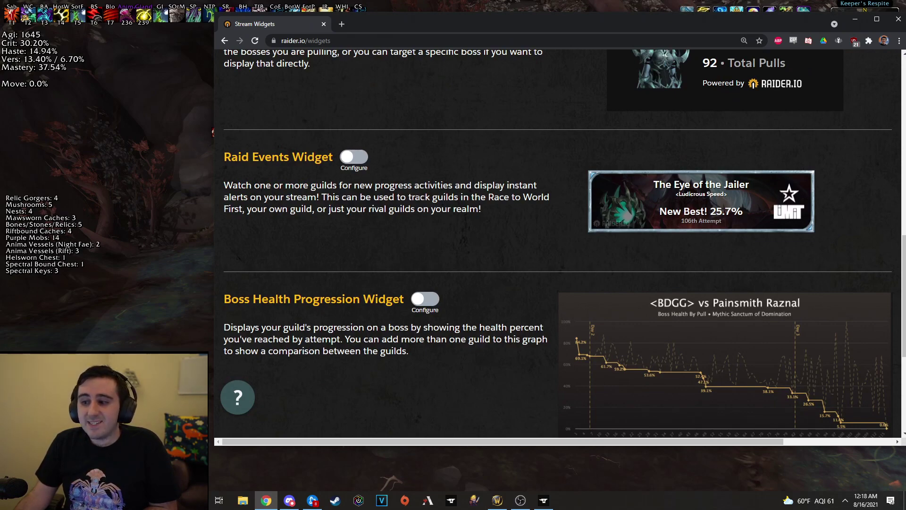
left_click(347, 170)
scroll(468, 227, "down", 3)
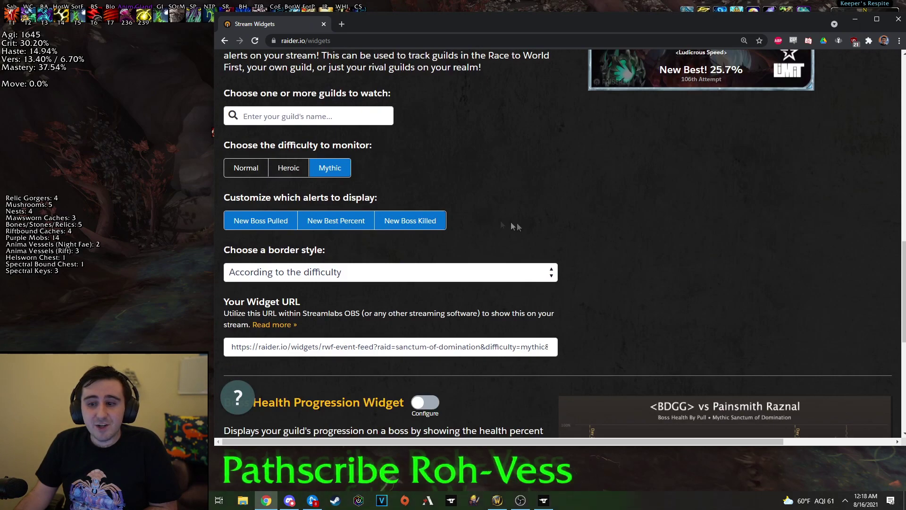
scroll(486, 226, "up", 2)
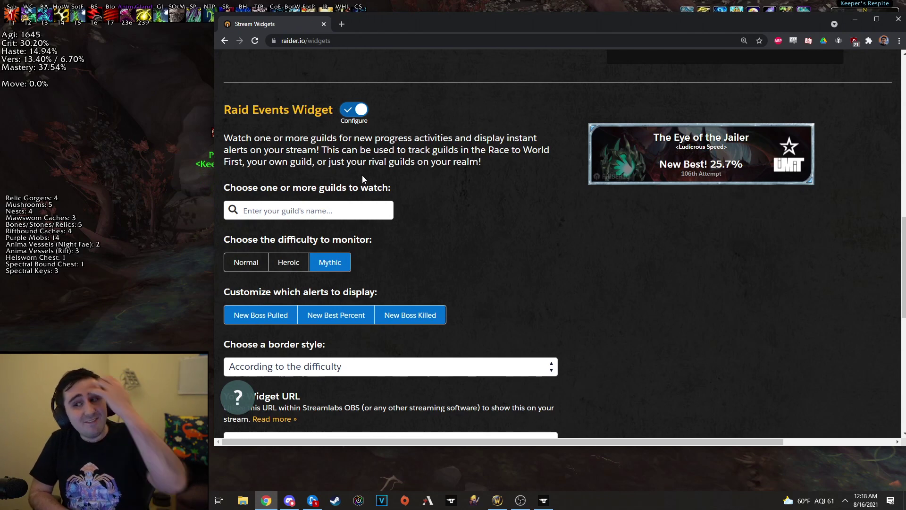
left_click(354, 111)
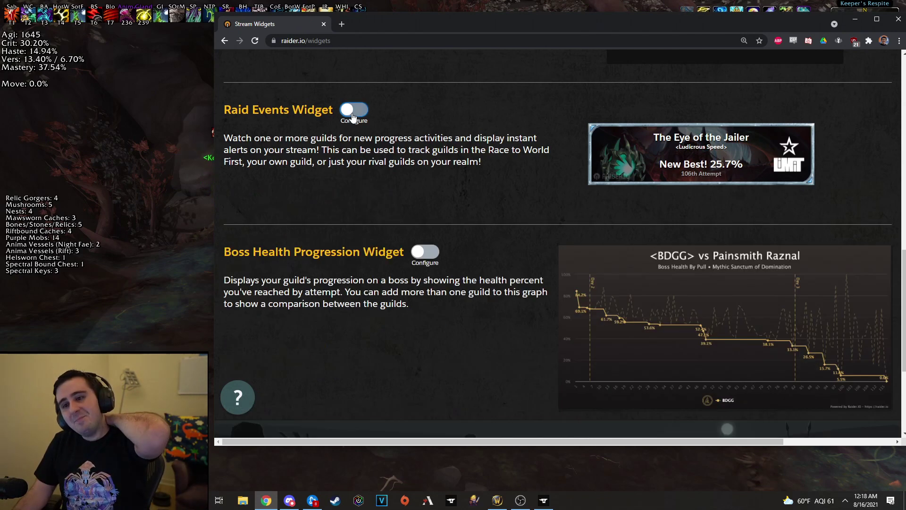
scroll(340, 221, "down", 1)
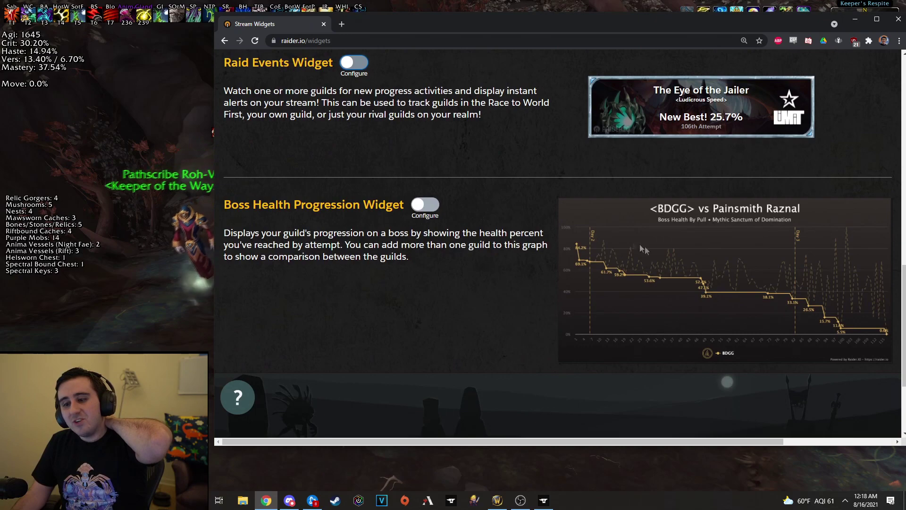
left_click(425, 204)
scroll(425, 204, "down", 2)
left_click(425, 112)
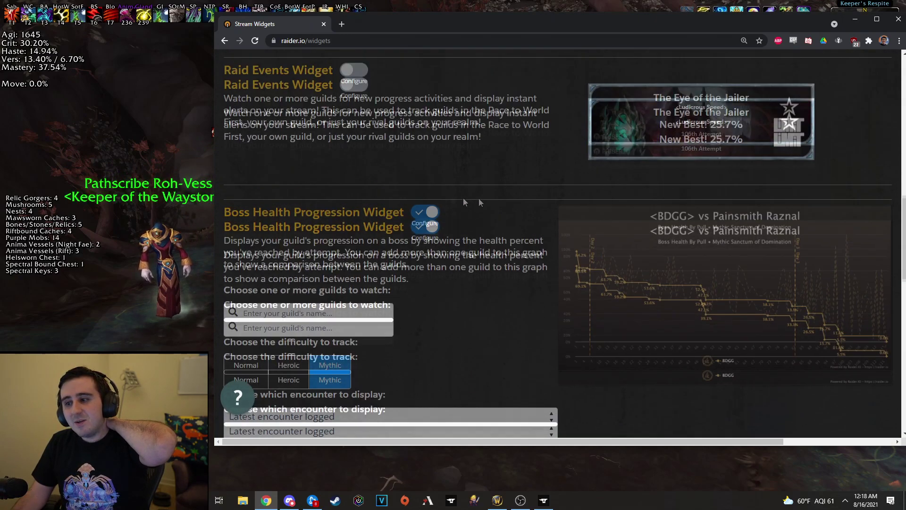
- Search 'popt' in the site search and open the poptart corndoG guild page
scroll(528, 281, "up", 12)
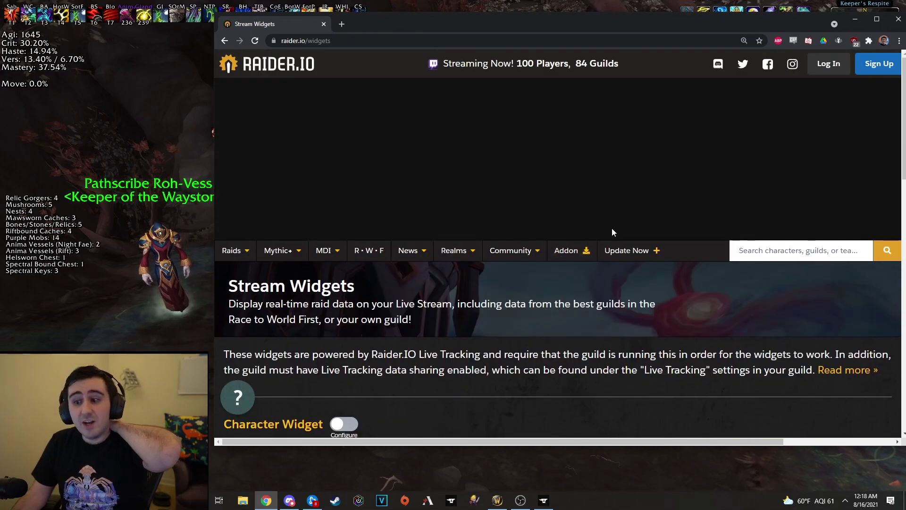
scroll(611, 228, "down", 2)
left_click(788, 157)
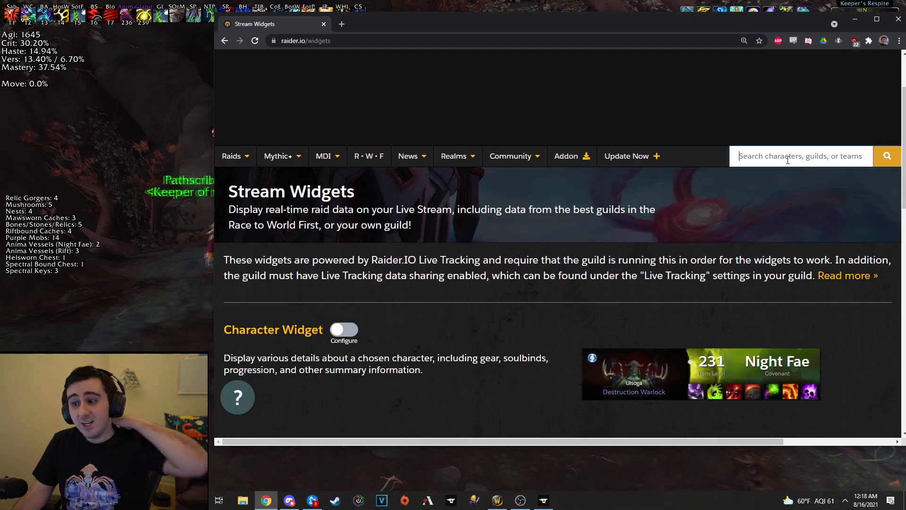
type("poptart corndog")
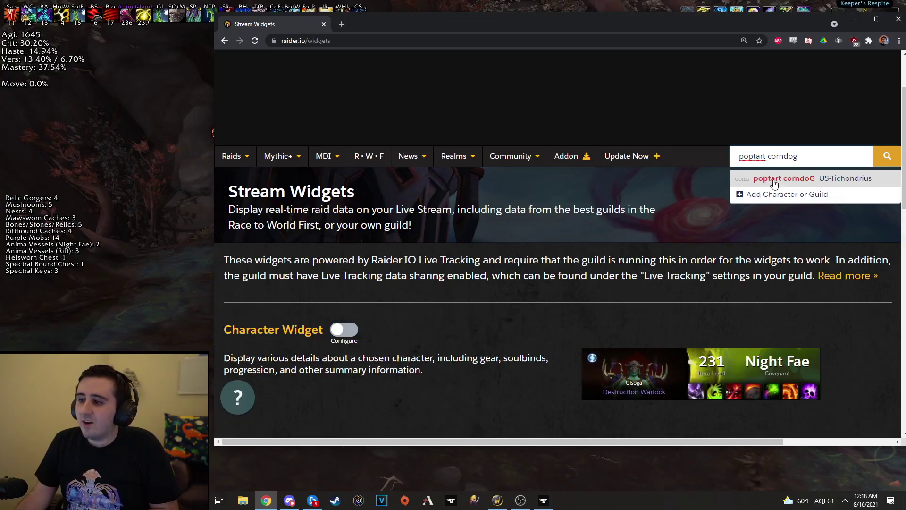
left_click(784, 179)
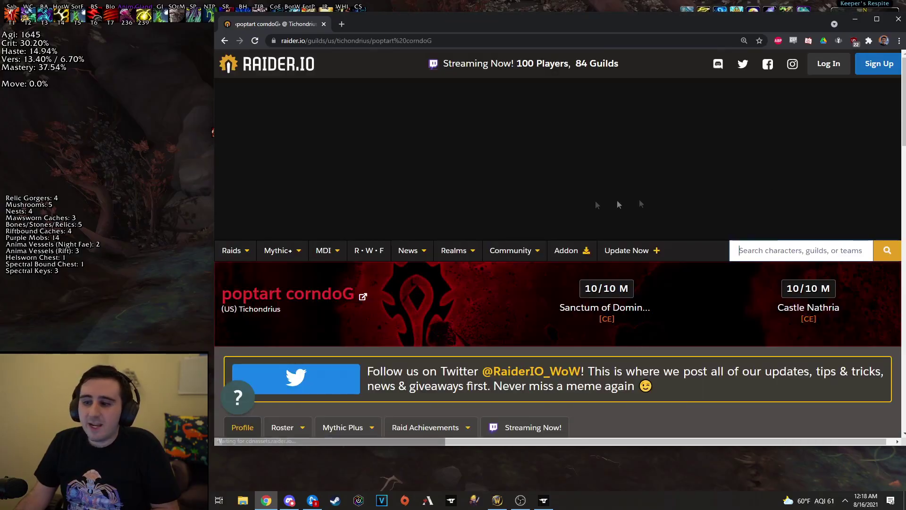
- Expand Mythic Sanctum of Domination and open Painsmith Raznal's kill details (241.1 item level)
scroll(536, 198, "down", 12)
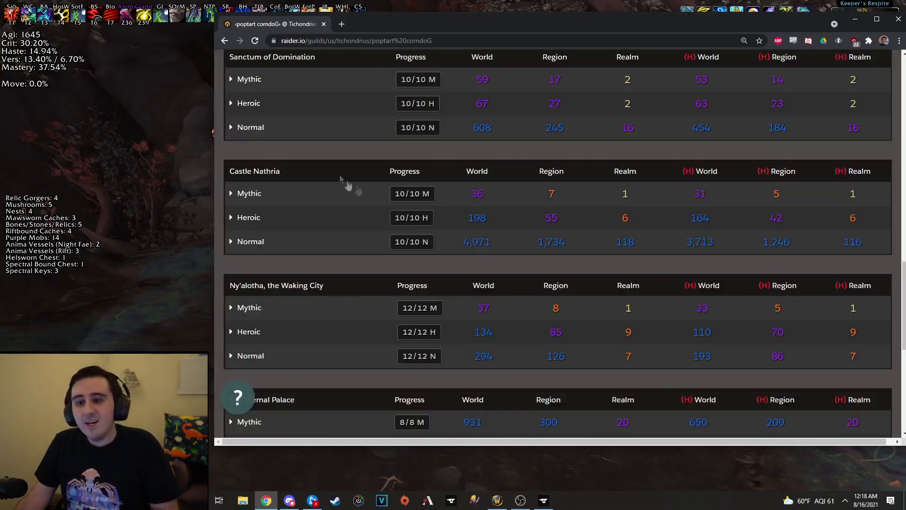
scroll(277, 126, "up", 14)
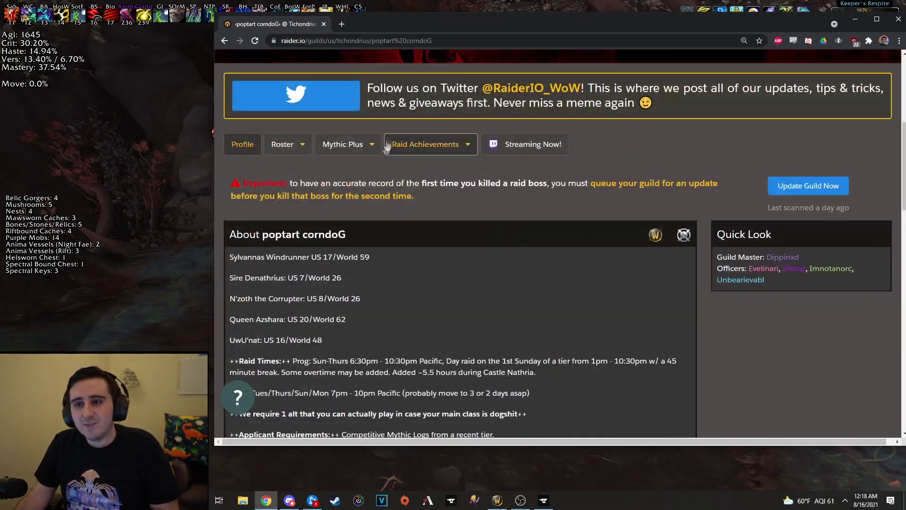
scroll(278, 126, "down", 8)
scroll(303, 236, "down", 6)
left_click(309, 135)
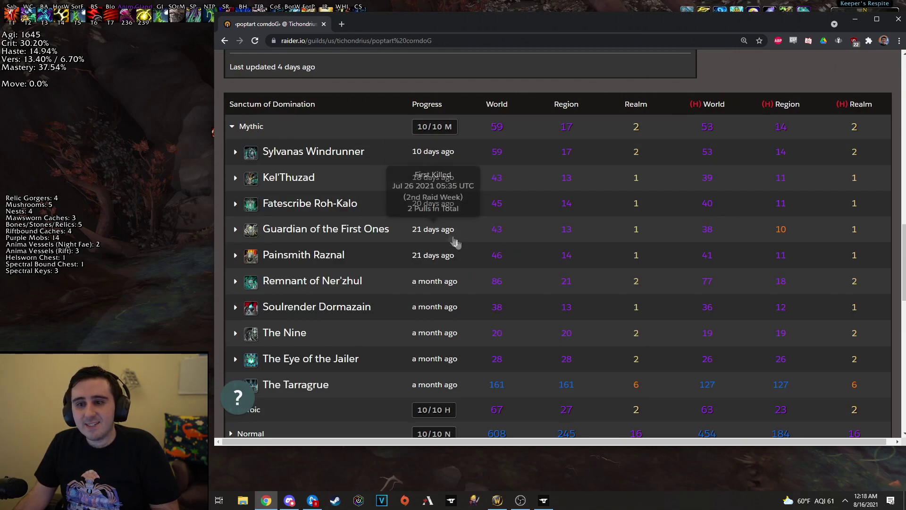
left_click(370, 258)
- Chart Painsmith Raznal's Boss Health By Pull Count, best pulls falling from 90.8% to 0.0%
scroll(372, 253, "down", 5)
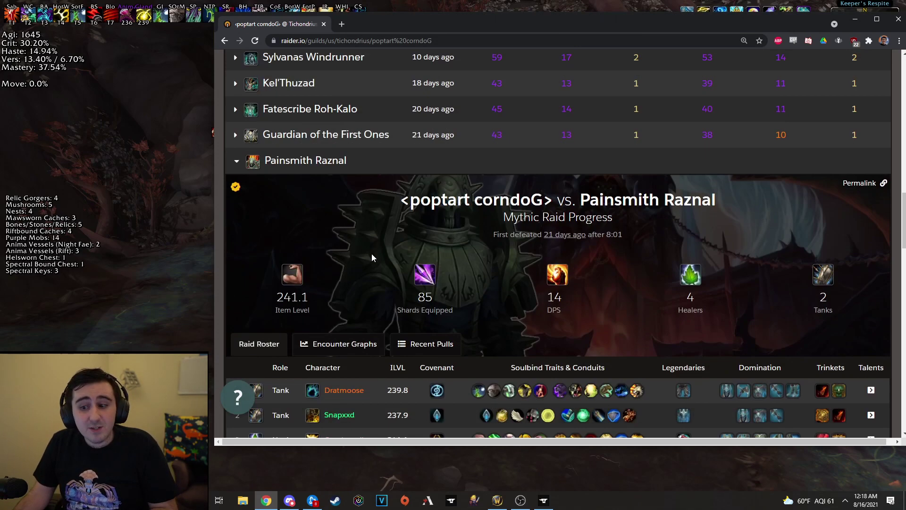
left_click(338, 155)
left_click(333, 200)
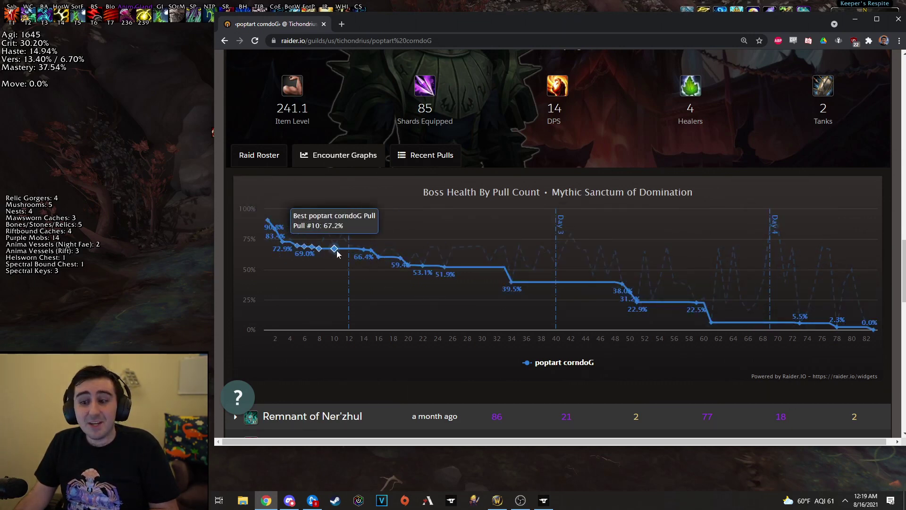
scroll(337, 254, "up", 1)
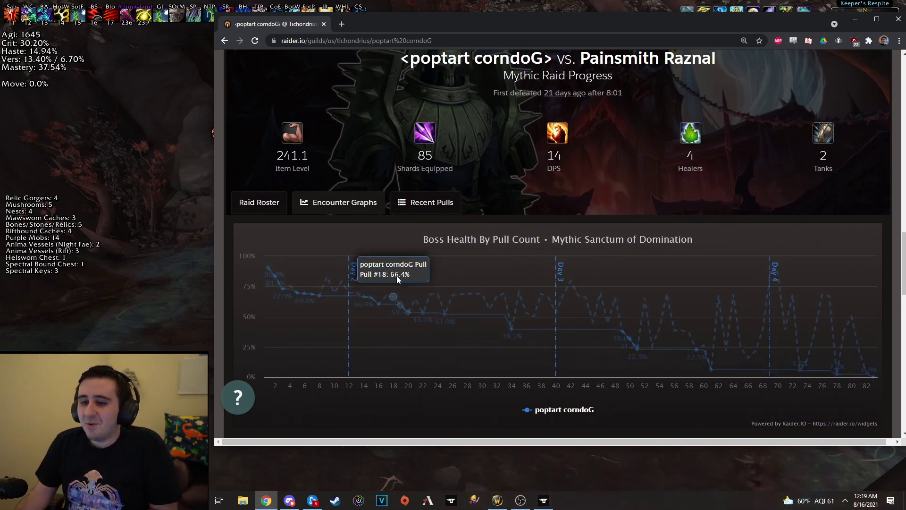
scroll(358, 272, "down", 1)
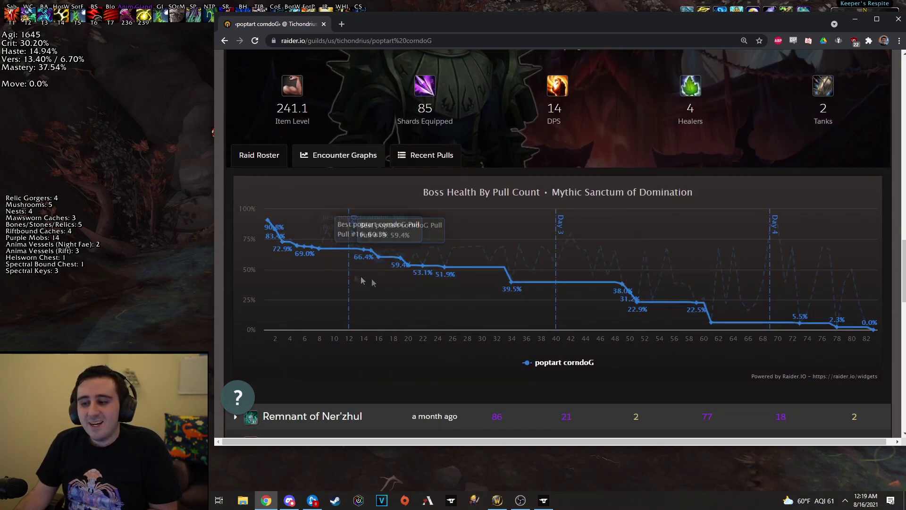
scroll(334, 284, "up", 2)
scroll(334, 283, "up", 2)
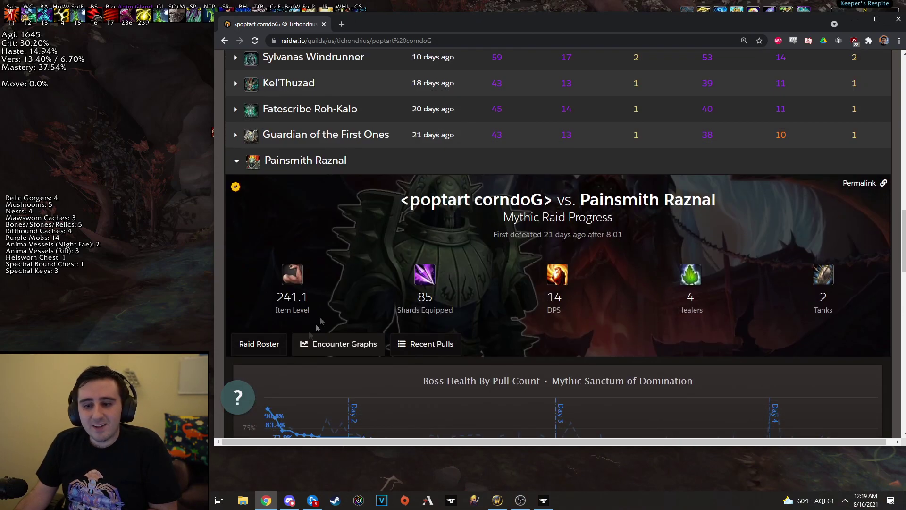
left_click(338, 342)
- View Painsmith Raznal's boss health graphs by Time Spent and then by Pull Date
scroll(486, 332, "down", 1)
left_click(340, 296)
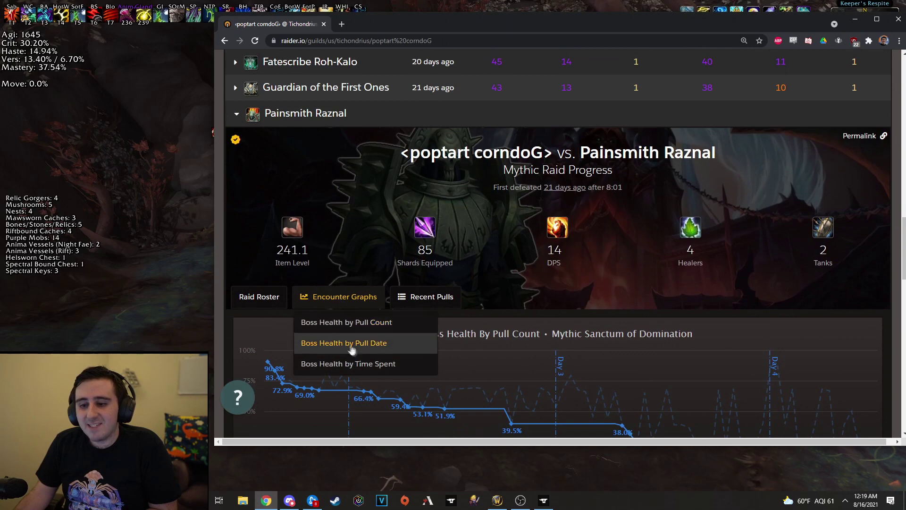
left_click(349, 364)
scroll(502, 262, "down", 3)
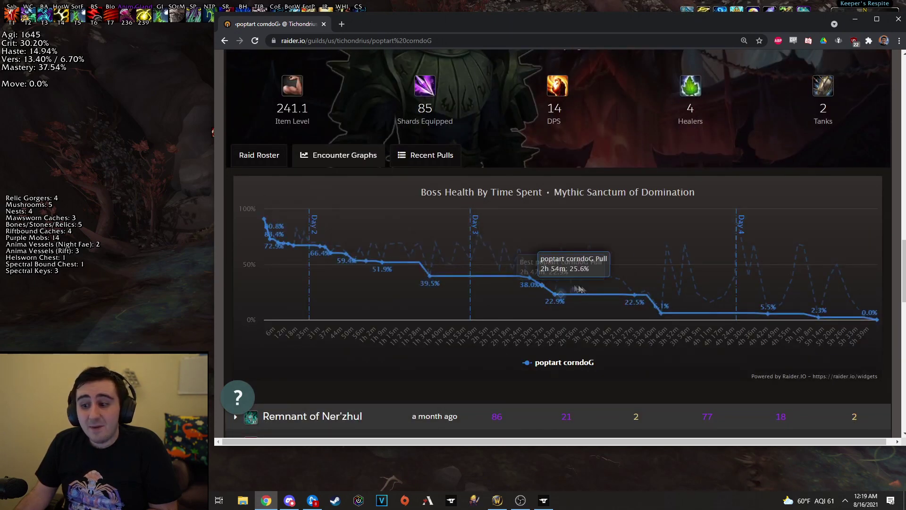
left_click(338, 155)
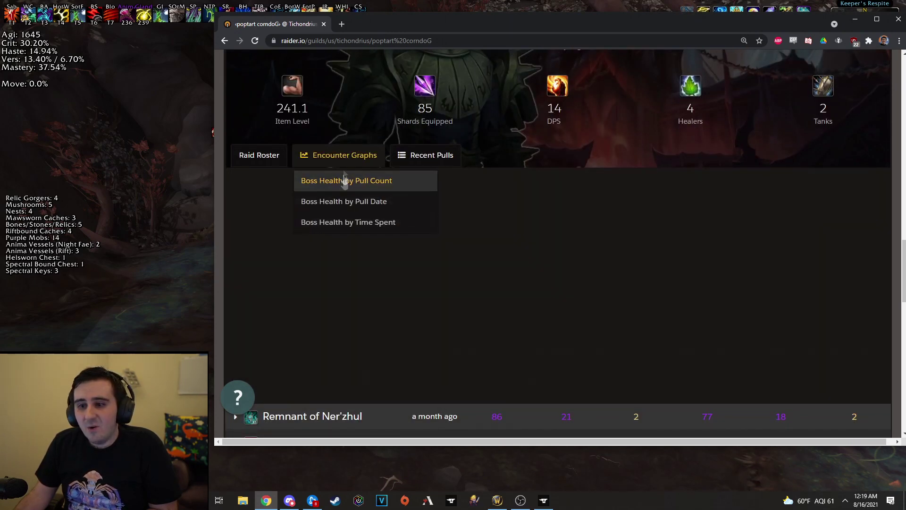
left_click(347, 204)
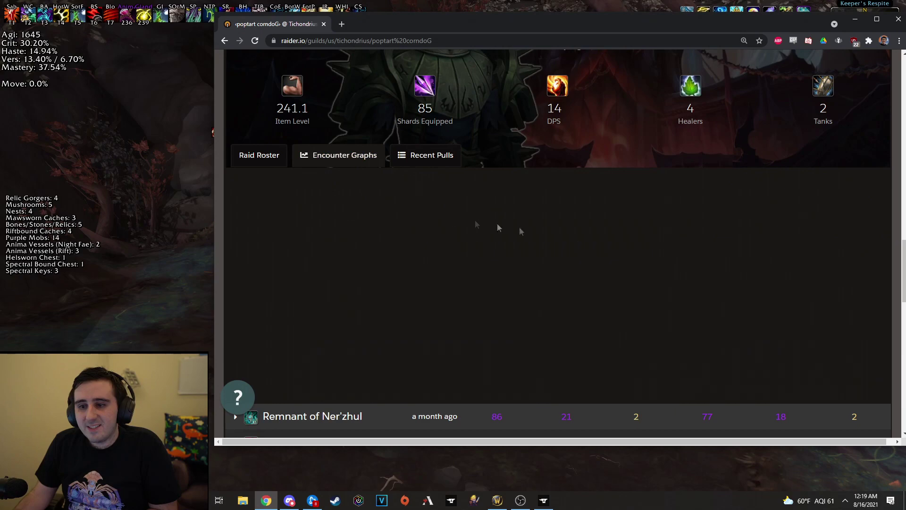
- Switch the graph back to Pull Count and return to the profile header showing 10/10 Mythic
left_click(325, 154)
left_click(330, 180)
left_click(352, 156)
left_click(376, 198)
scroll(496, 243, "up", 4)
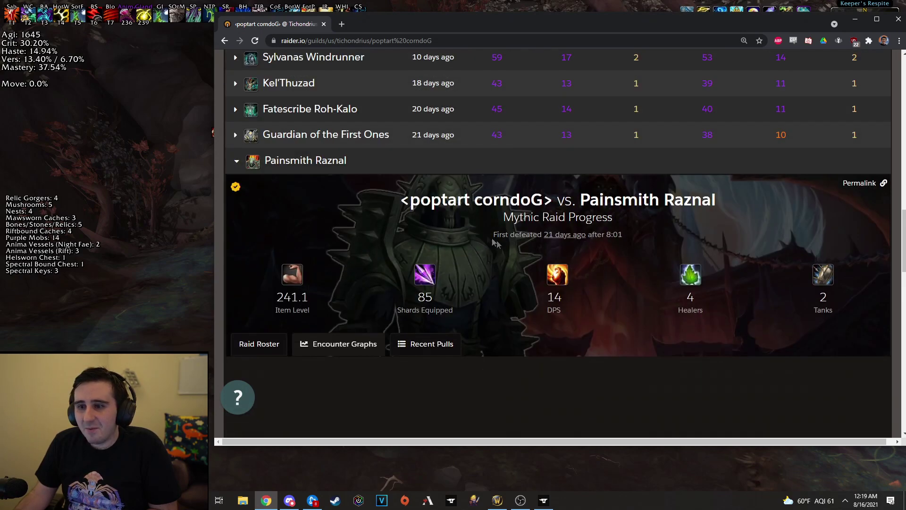
scroll(496, 243, "up", 4)
scroll(496, 243, "down", 8)
scroll(497, 241, "up", 1)
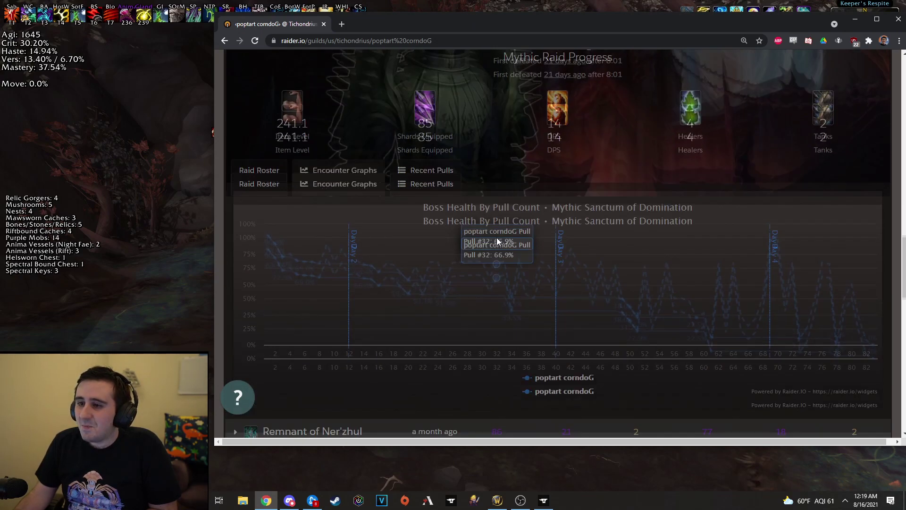
scroll(497, 237, "up", 10)
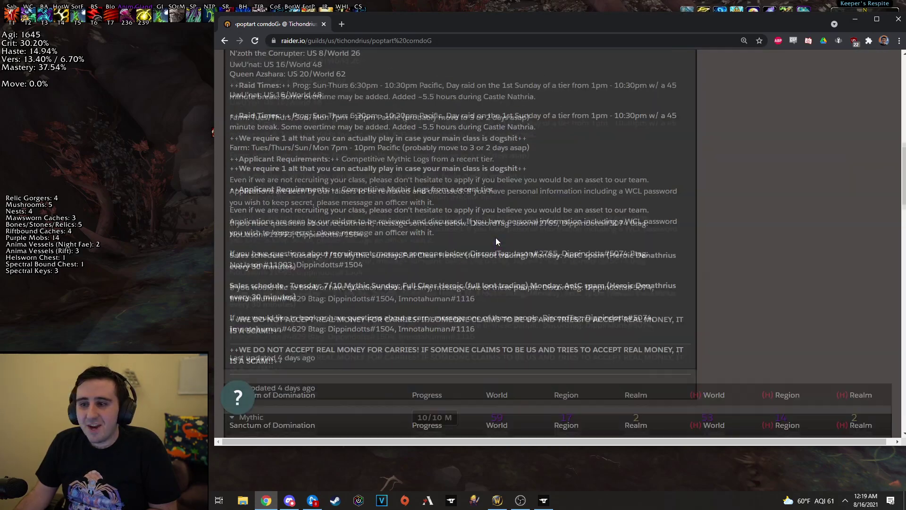
scroll(496, 242, "up", 6)
- Open the Sanctum of Domination raid rankings and go to the Echo (EU) Tarren Mill guild page
mouse_move(255, 231)
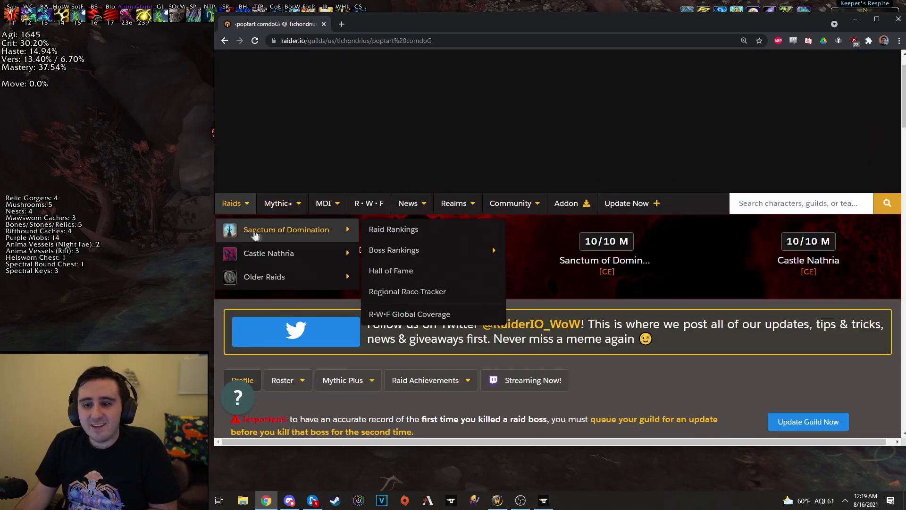
left_click(392, 229)
scroll(557, 288, "down", 10)
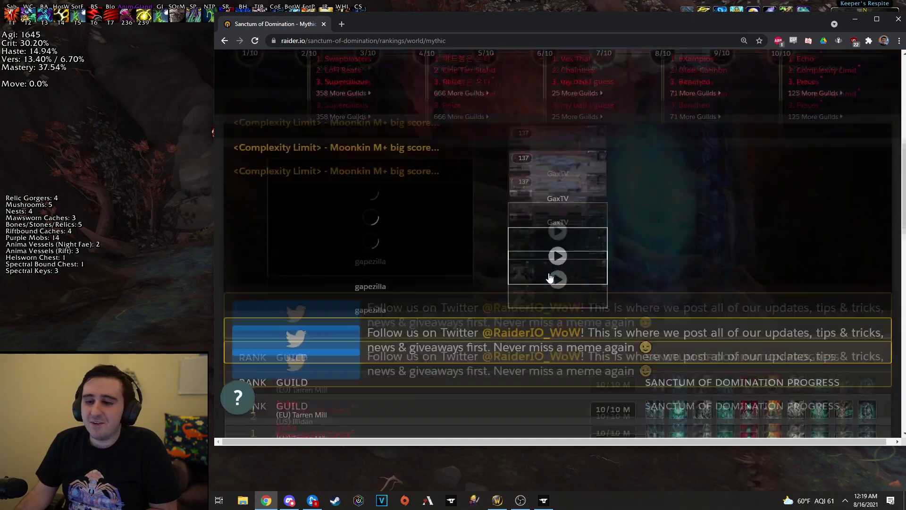
scroll(550, 278, "down", 5)
left_click(284, 167)
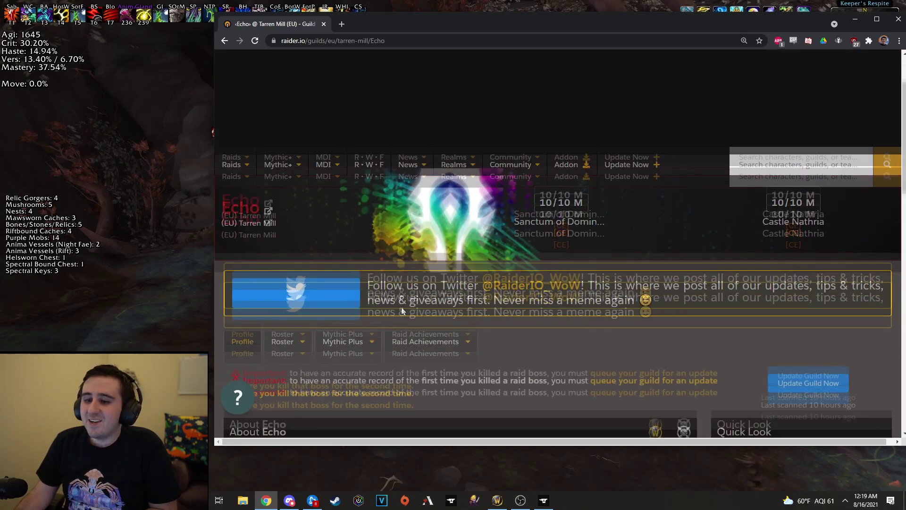
- Expand Sanctum Mythic and show Sylvanas Windrunner's boss health by pull count graph
scroll(381, 297, "down", 10)
scroll(348, 269, "up", 5)
left_click(293, 213)
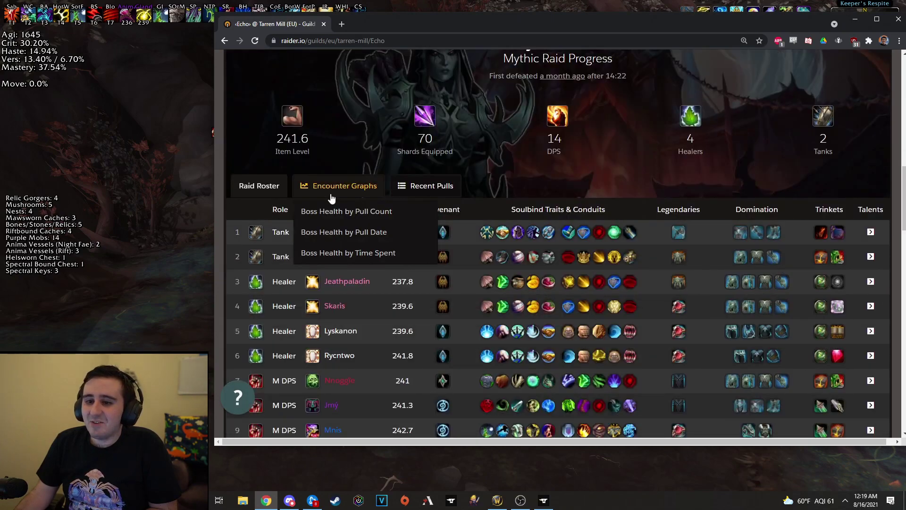
left_click(339, 186)
scroll(611, 250, "down", 2)
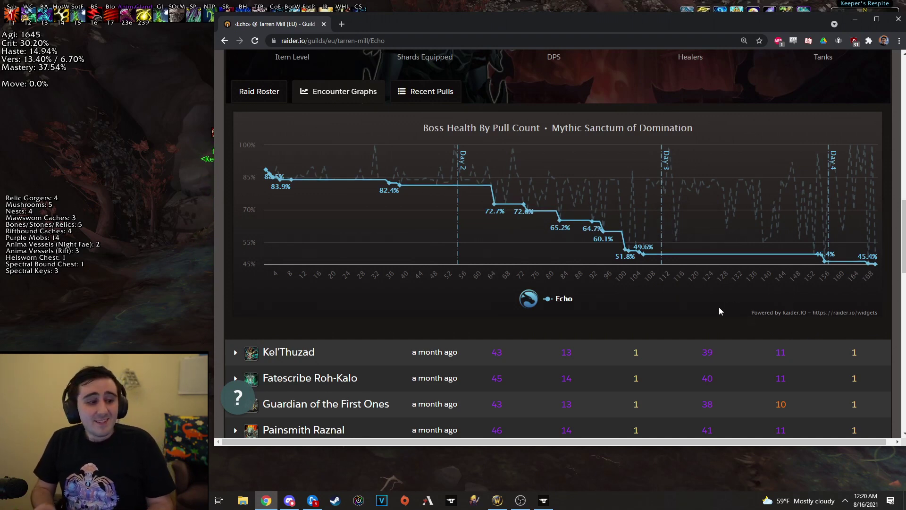
- Navigate from the raider.io home page to raider.io/widgets
left_click(838, 312)
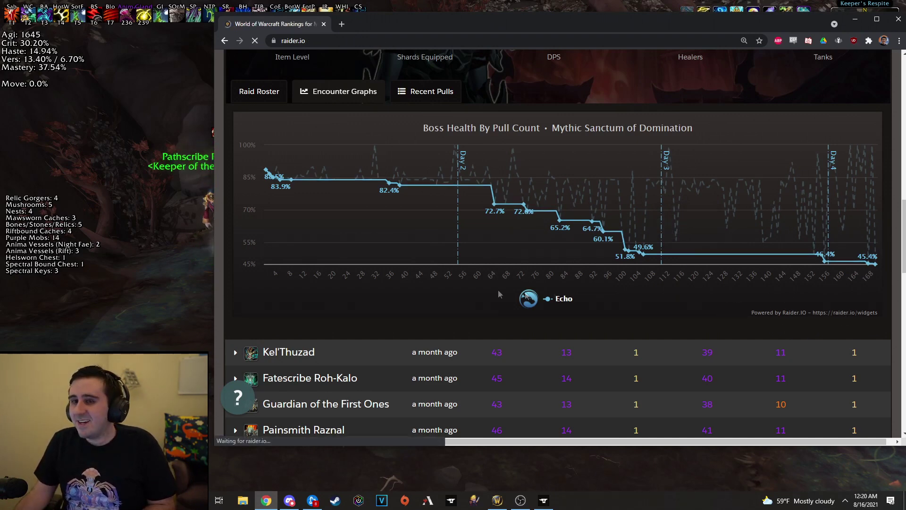
left_click(363, 41)
type("widgets")
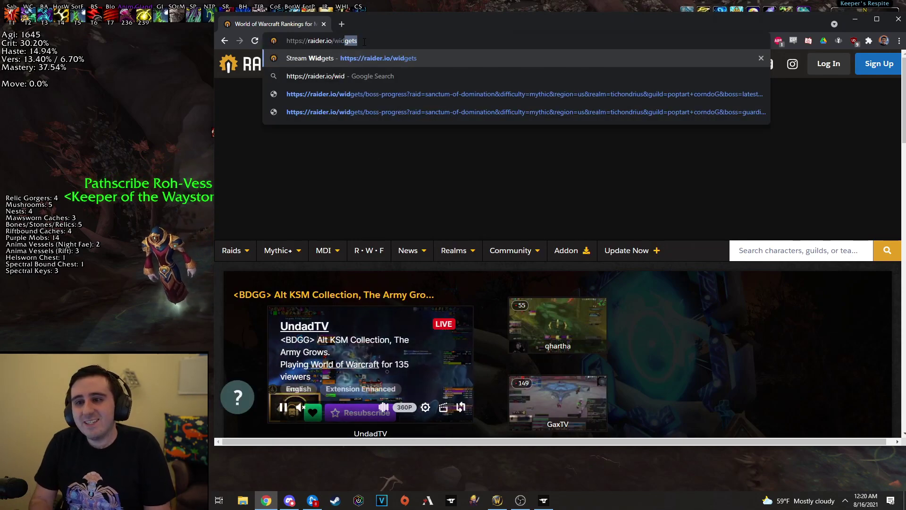
key("Return")
- Enable the Boss Health Progression Widget and review its Mythic, Up to First Kill settings and Painsmith Raznal preview
scroll(463, 189, "down", 10)
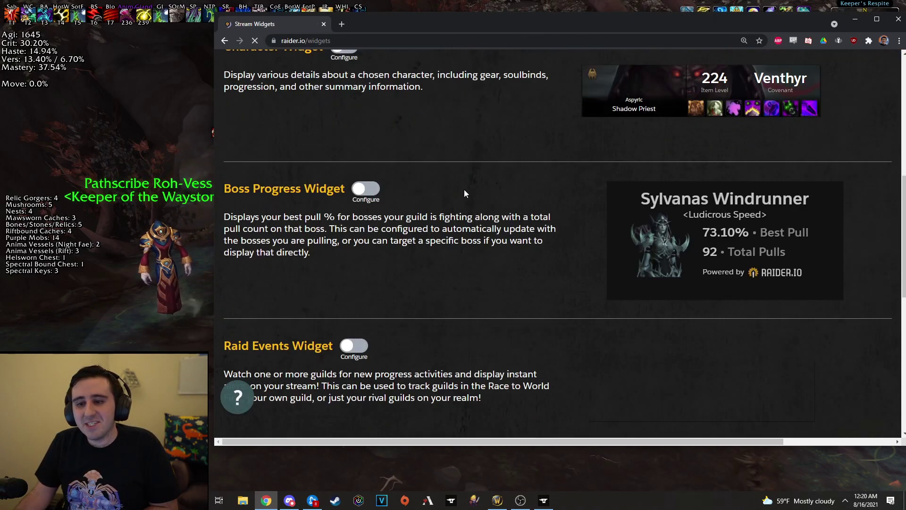
scroll(461, 191, "down", 3)
left_click(422, 156)
scroll(572, 204, "down", 5)
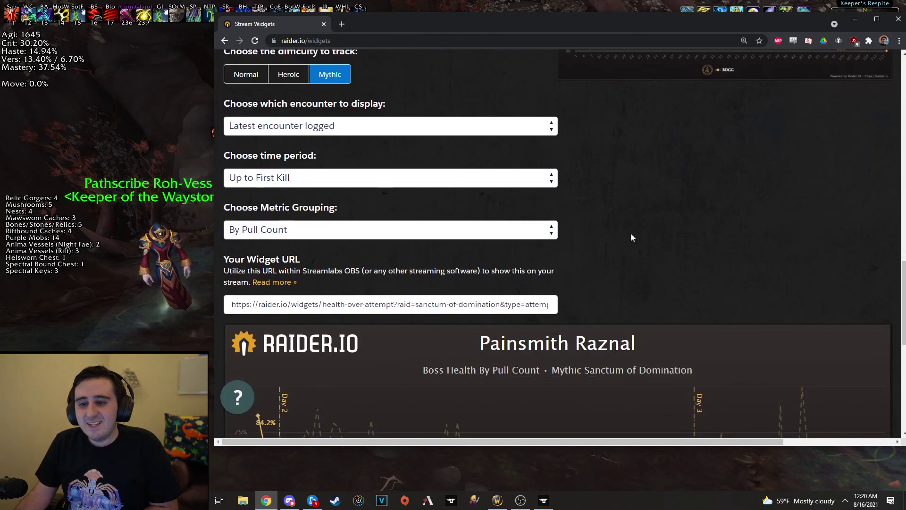
scroll(628, 233, "down", 5)
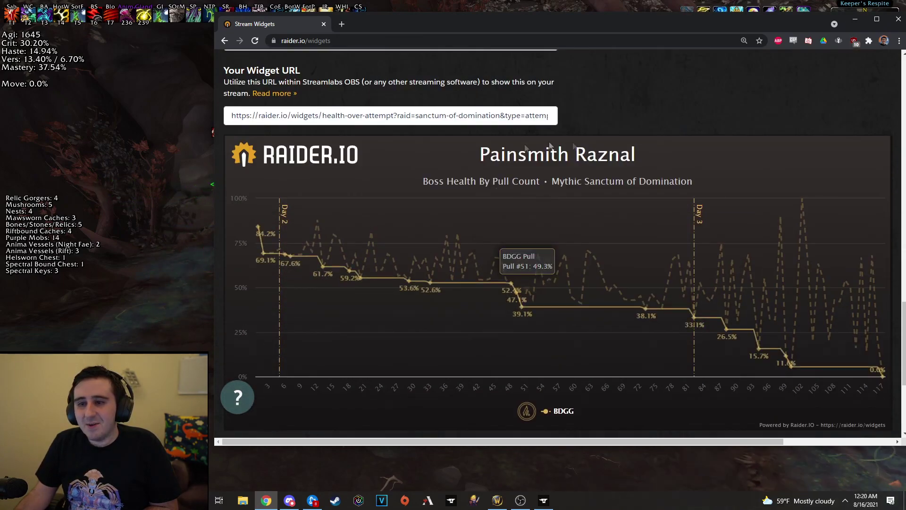
scroll(449, 231, "up", 1)
scroll(565, 229, "up", 4)
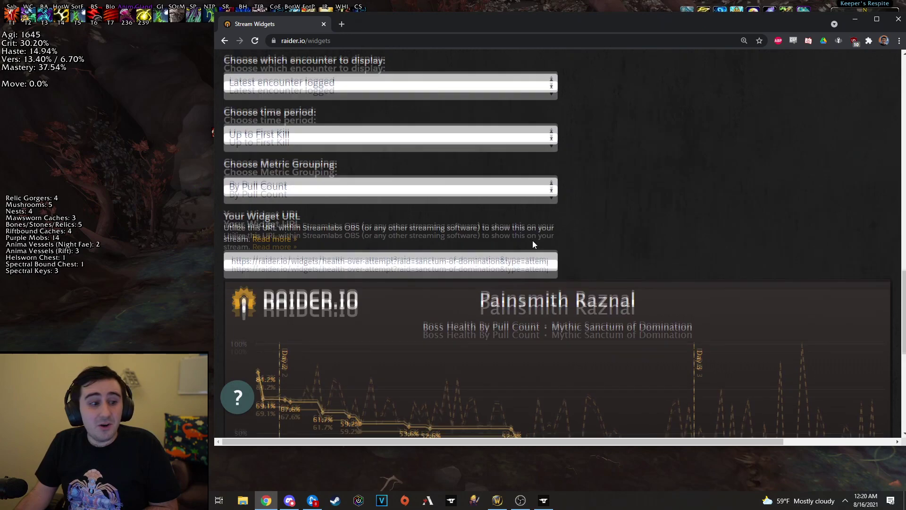
scroll(582, 189, "down", 3)
scroll(604, 191, "down", 3)
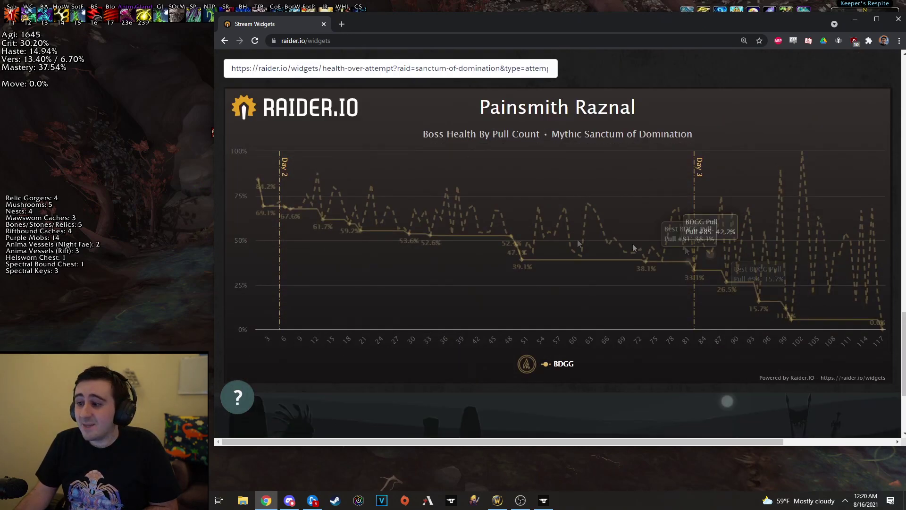
scroll(598, 208, "up", 6)
scroll(614, 236, "up", 6)
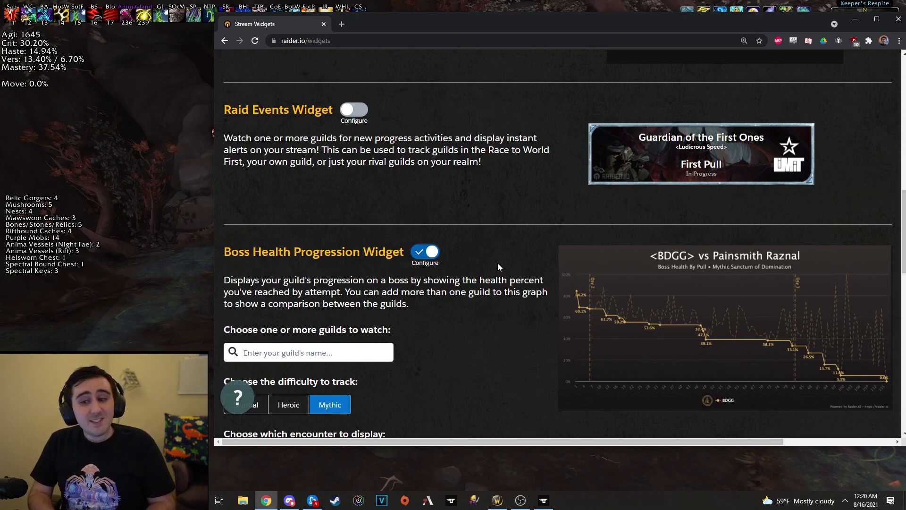
scroll(641, 194, "down", 2)
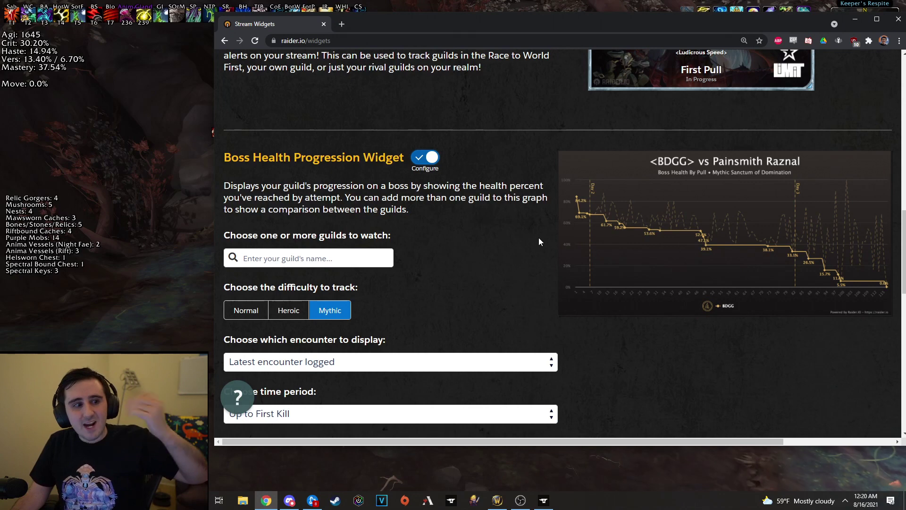
- Switch off the Boss Health Progression Widget so its guild and difficulty settings collapse
key("space")
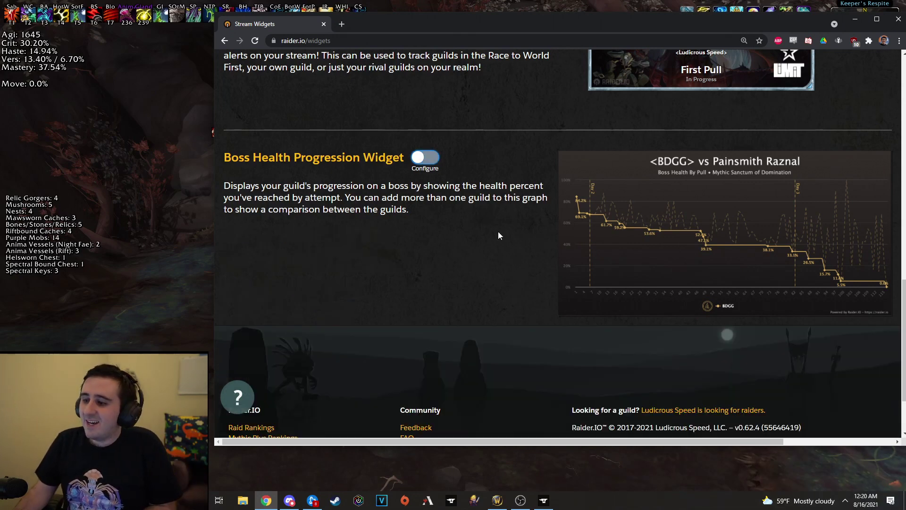